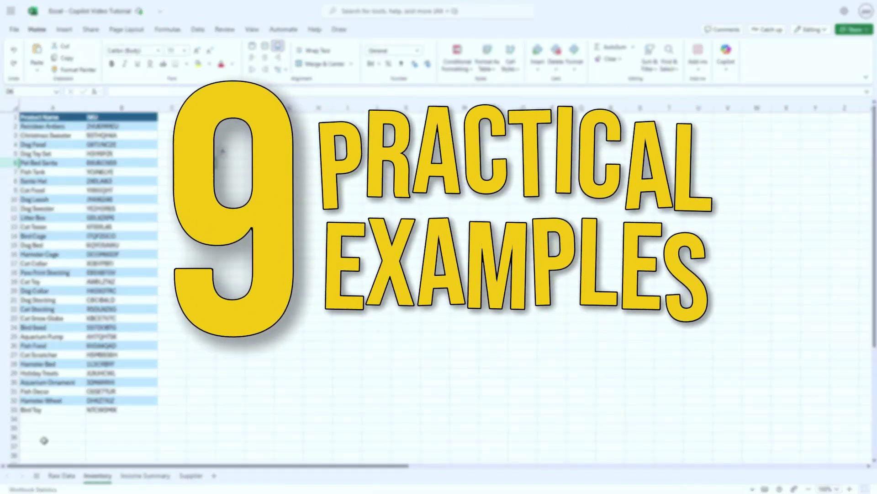
Go to the Raw Data sheet with the dated product sales table.
{"action": "left_click", "coordinate": [62, 475]}
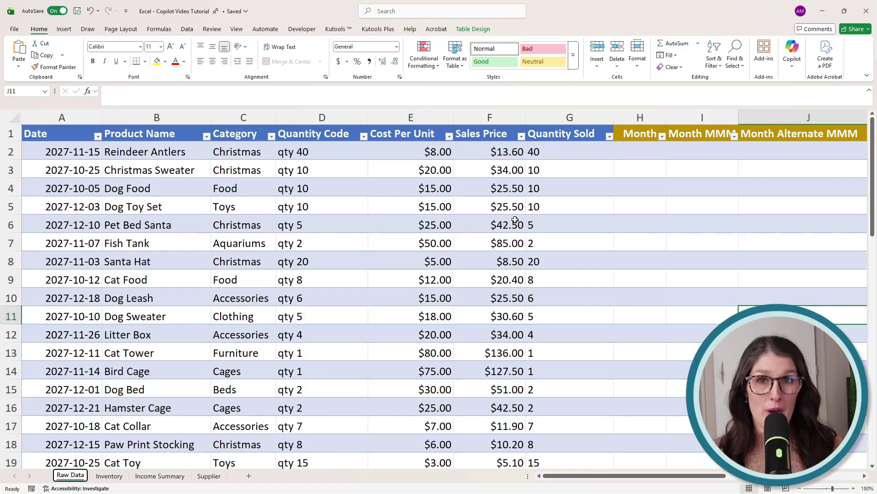
Open the Copilot assistant from the Home ribbon.
{"action": "left_click", "coordinate": [792, 50]}
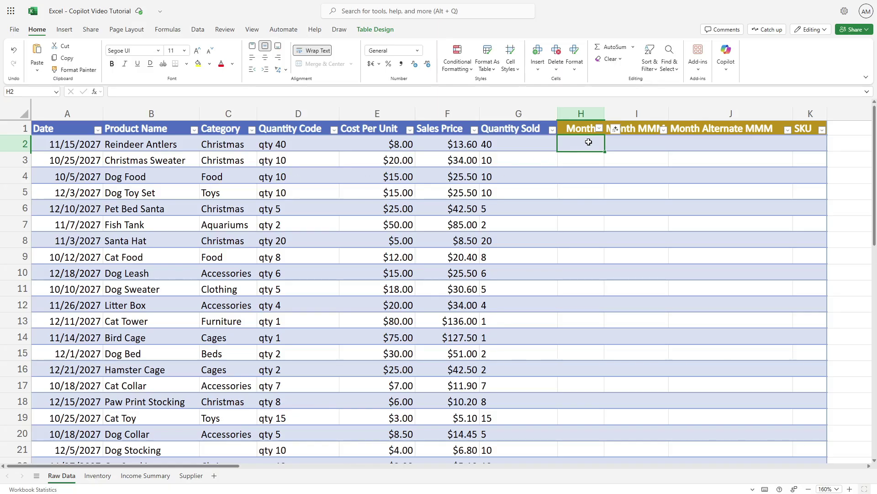
{"action": "type", "text": "="}
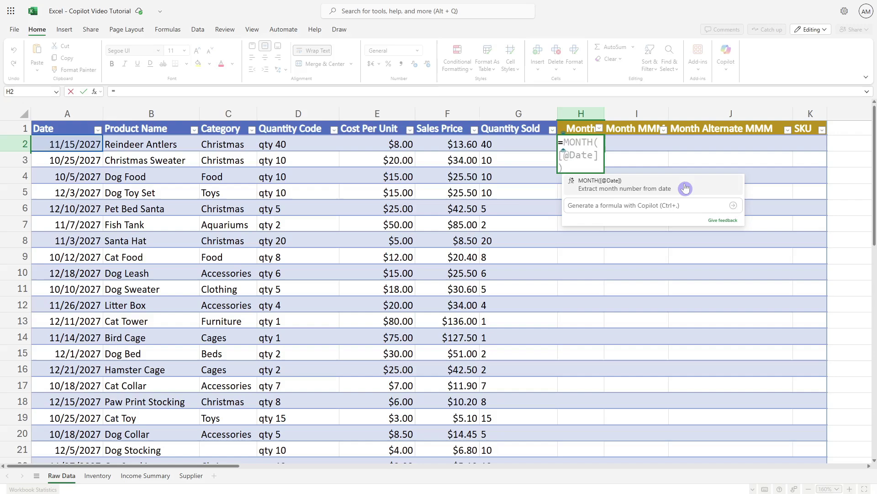
{"action": "left_click", "coordinate": [620, 184]}
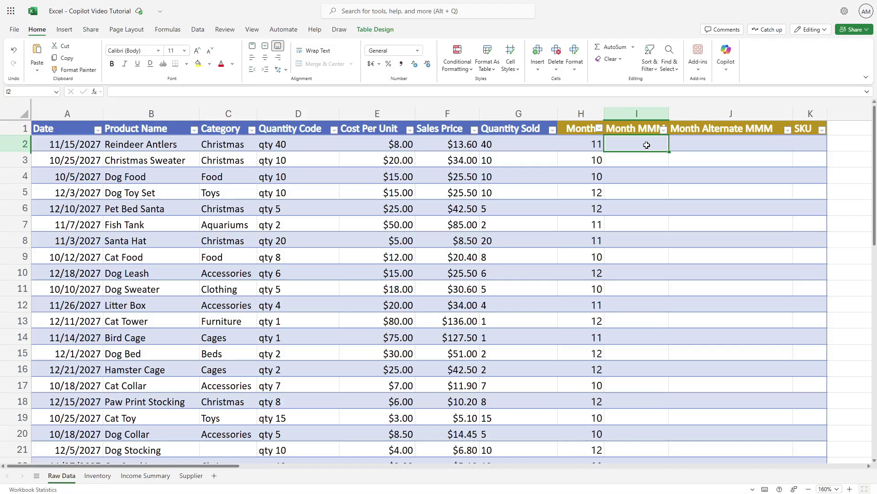
{"action": "type", "text": "="}
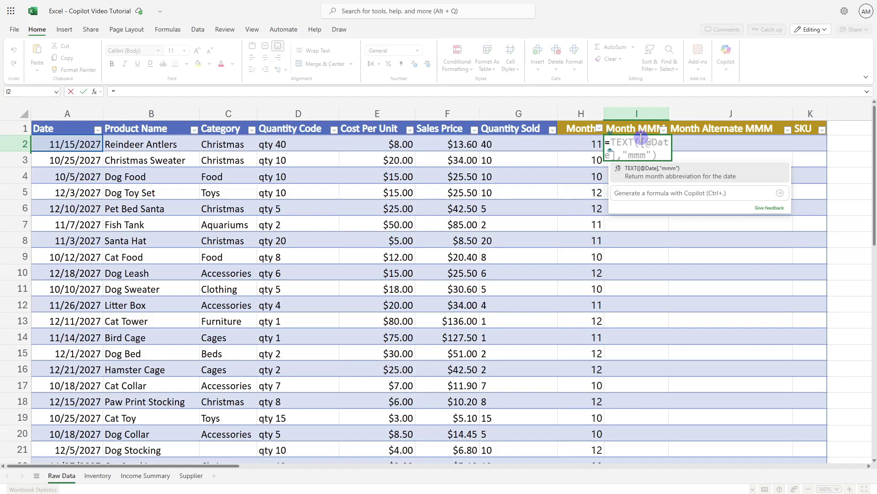
{"action": "left_click", "coordinate": [685, 178]}
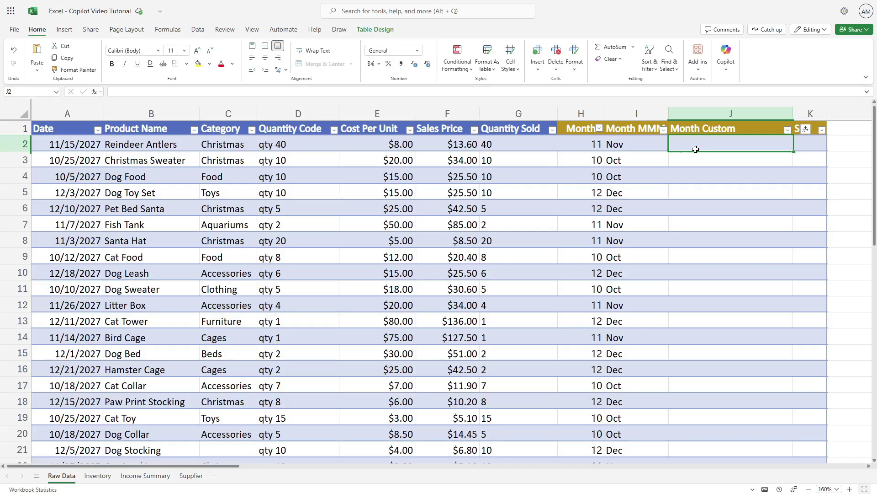
Review the Month MMM formula and header, then begin a formula in J2 for Copilot's "mmmm yyyy" suggestion.
{"action": "left_click", "coordinate": [648, 147]}
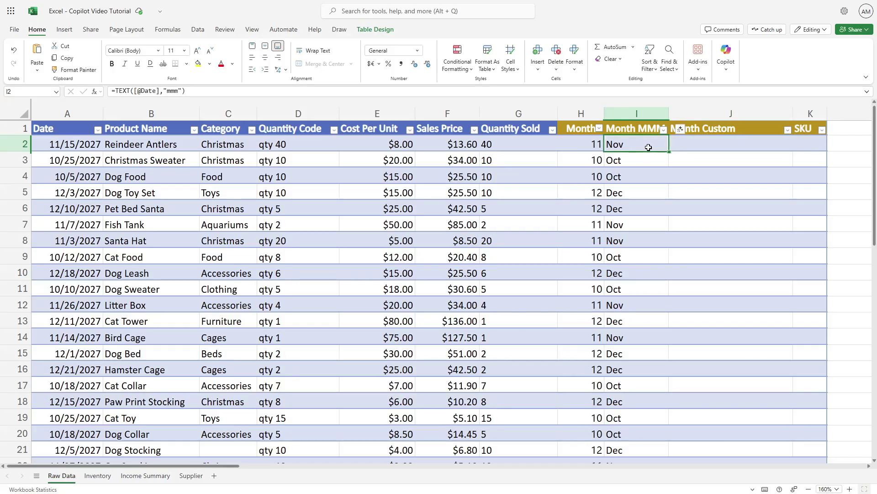
{"action": "left_click", "coordinate": [631, 129]}
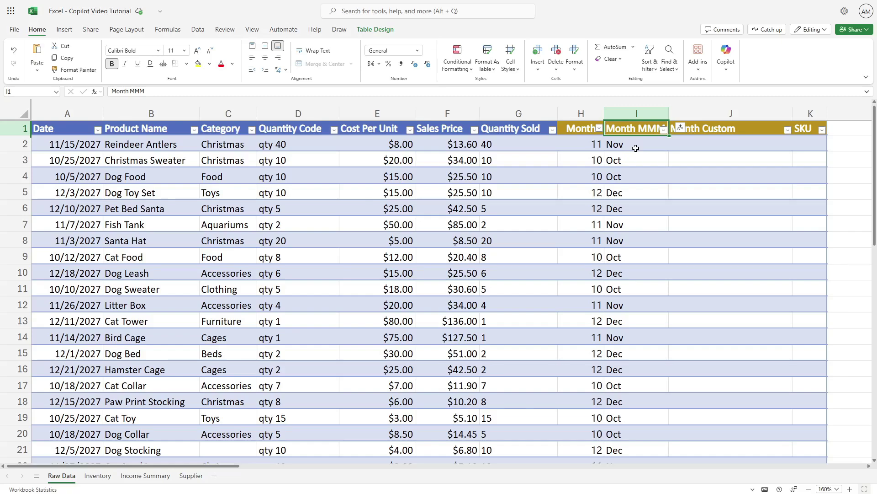
{"action": "left_click", "coordinate": [690, 145]}
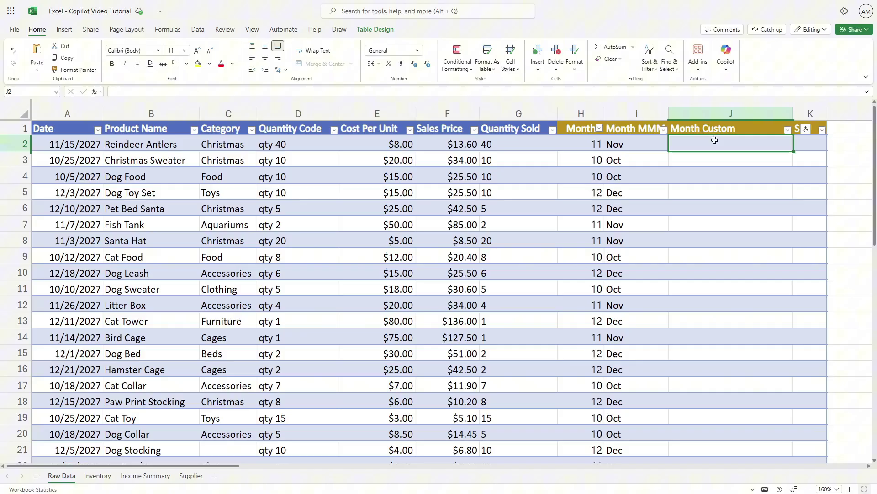
{"action": "type", "text": "="}
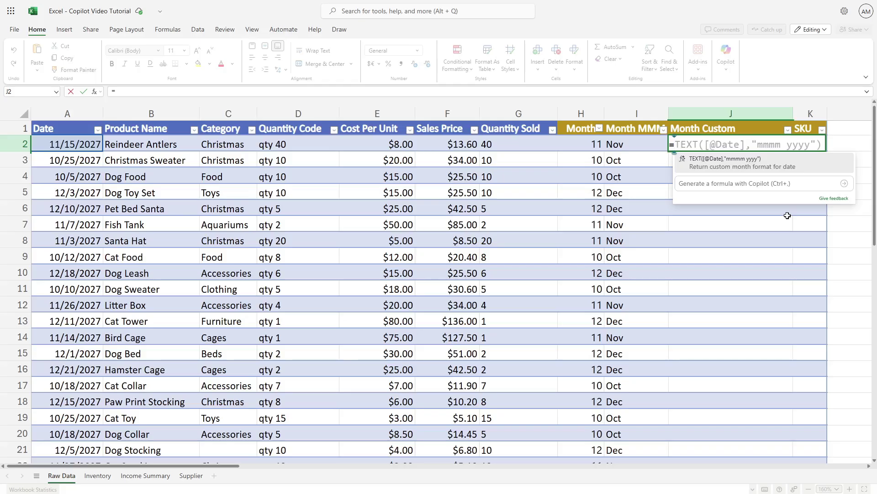
Ask Copilot to generate a formula that shows the date in MMM format.
{"action": "left_click", "coordinate": [685, 186]}
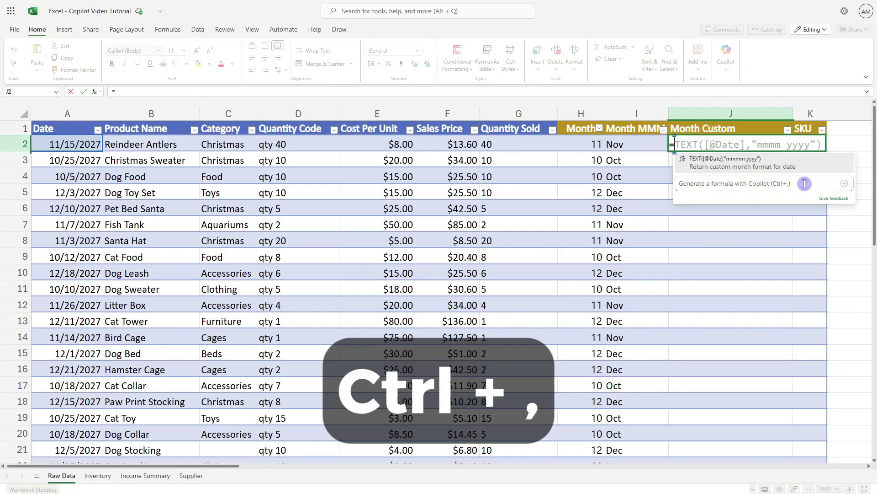
{"action": "type", "text": "Generate a formula that"}
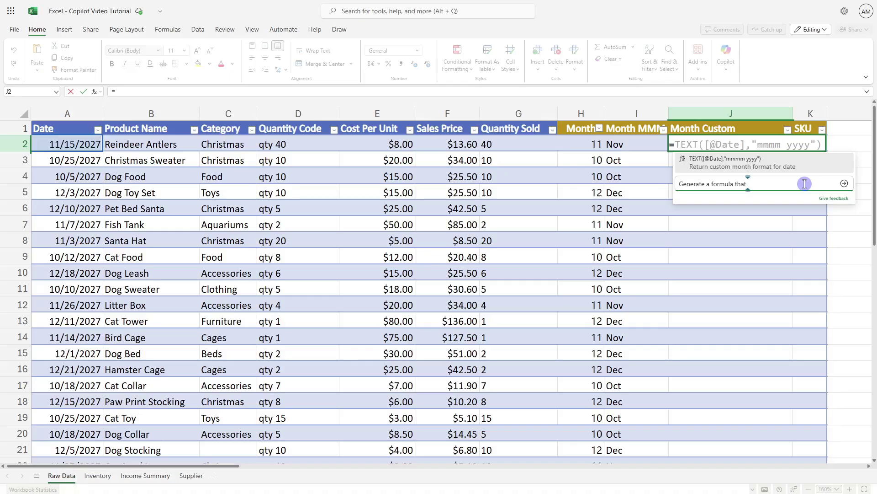
{"action": "type", "text": "that shows the date in MMM format"}
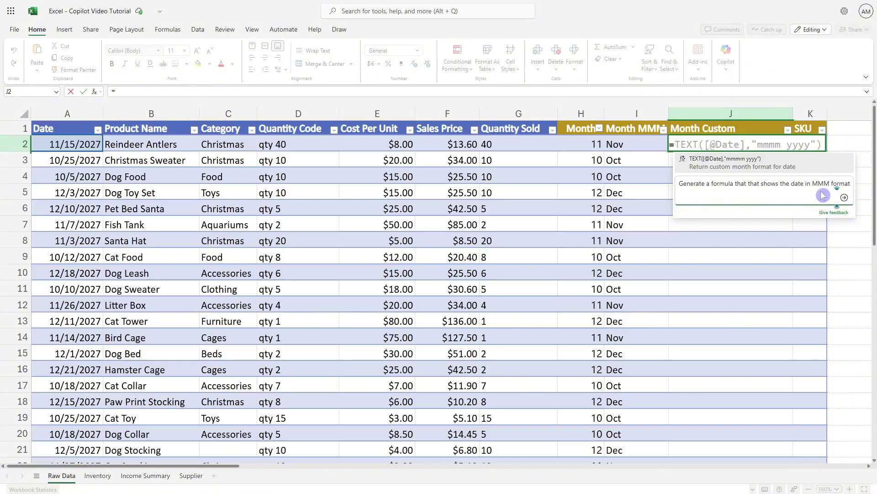
{"action": "key", "text": "Return"}
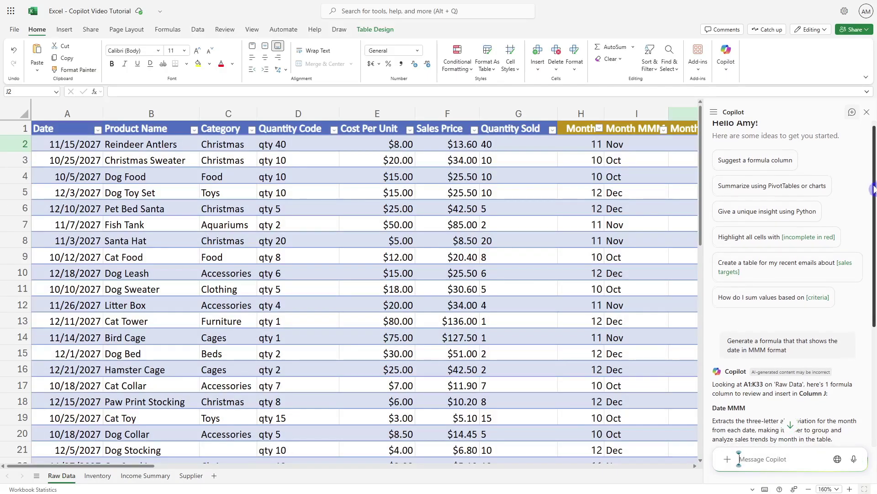
{"action": "left_click_drag", "start_coordinate": [873, 190], "coordinate": [873, 324]}
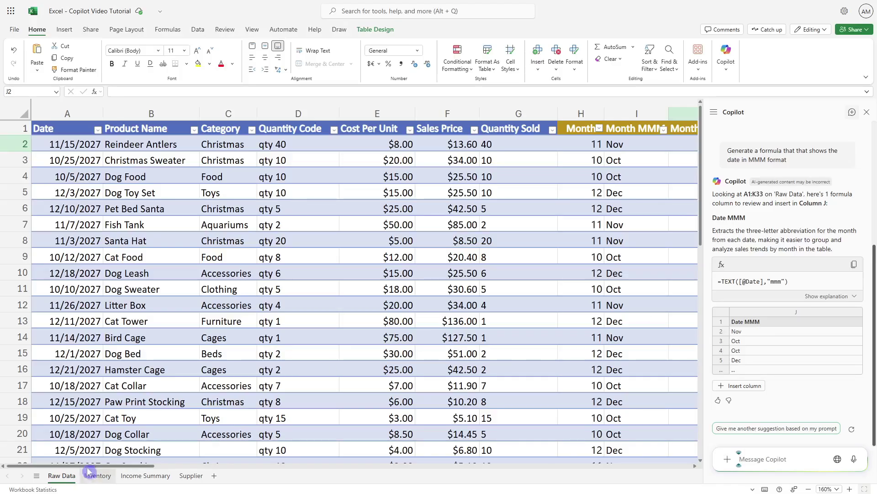
{"action": "left_click_drag", "start_coordinate": [89, 468], "coordinate": [118, 470]}
{"action": "left_click", "coordinate": [743, 386]}
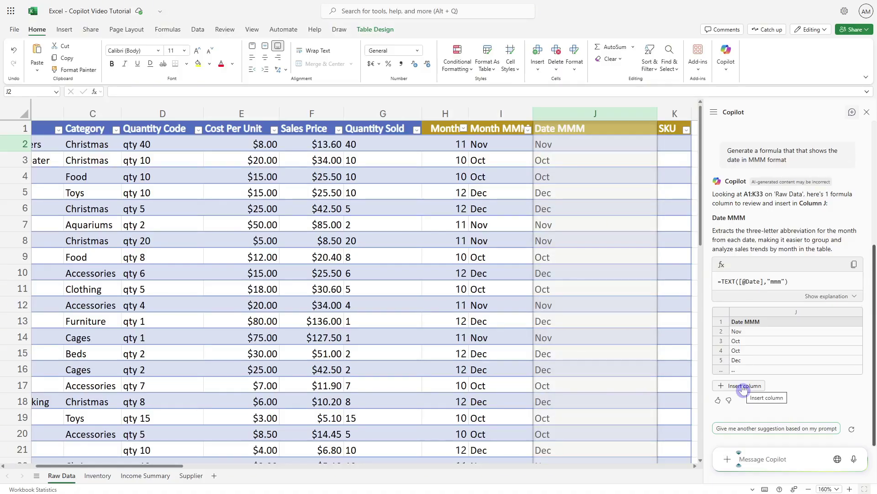
{"action": "left_click", "coordinate": [744, 387]}
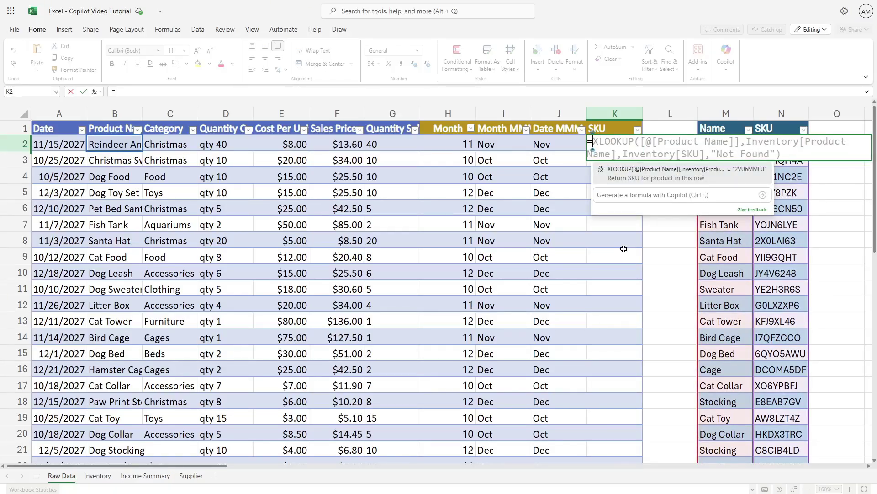
Accept the XLOOKUP suggestion in K2 that returns each product's SKU from Inventory.
{"action": "left_click", "coordinate": [636, 178]}
Inspect the SKU column's XLOOKUP formula, the lookup table, and its return-array argument.
{"action": "left_click", "coordinate": [667, 180]}
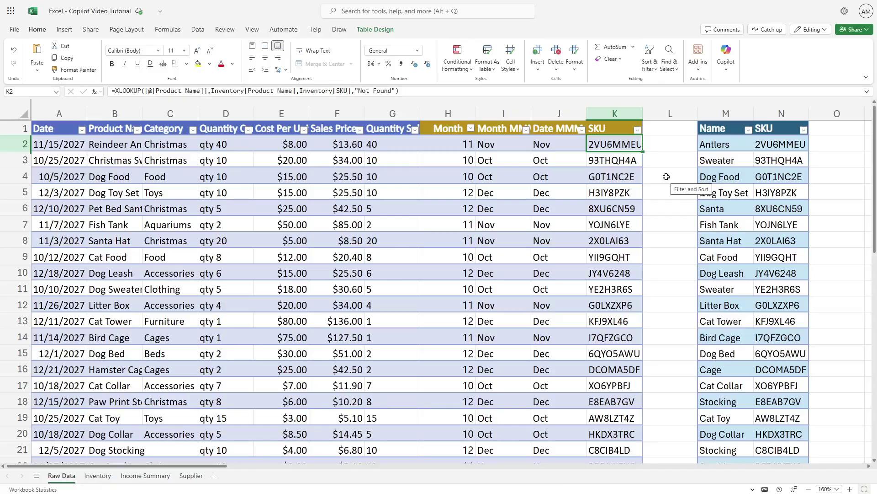
{"action": "left_click", "coordinate": [726, 208]}
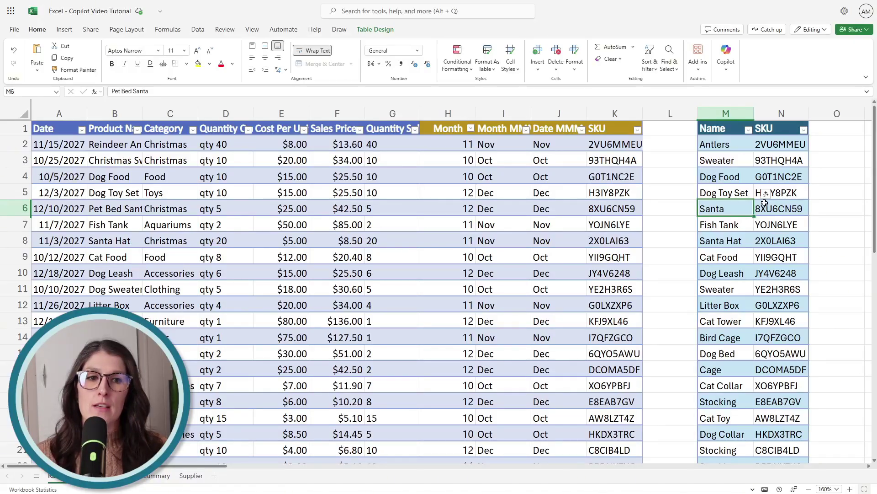
{"action": "left_click", "coordinate": [382, 30]}
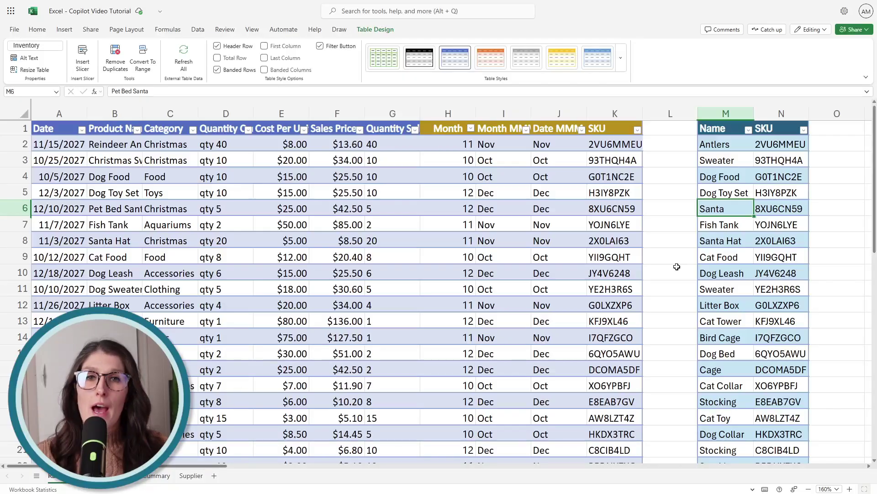
{"action": "left_click", "coordinate": [613, 145]}
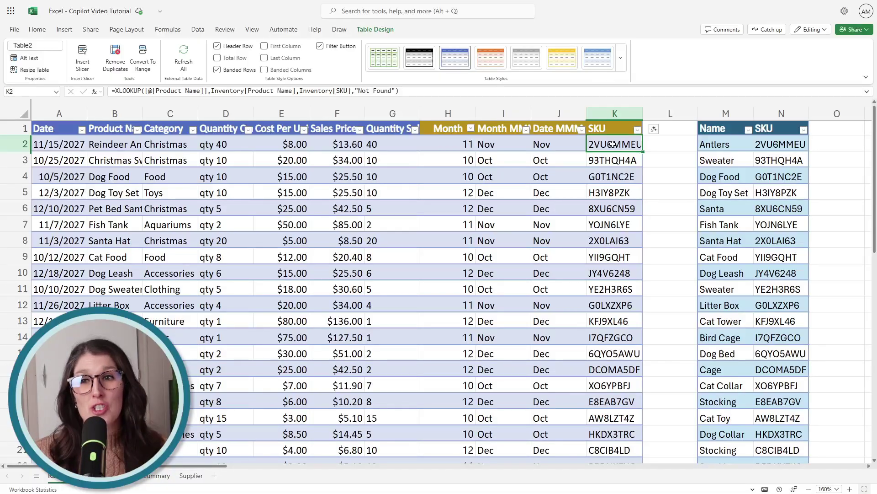
{"action": "left_click", "coordinate": [225, 91]}
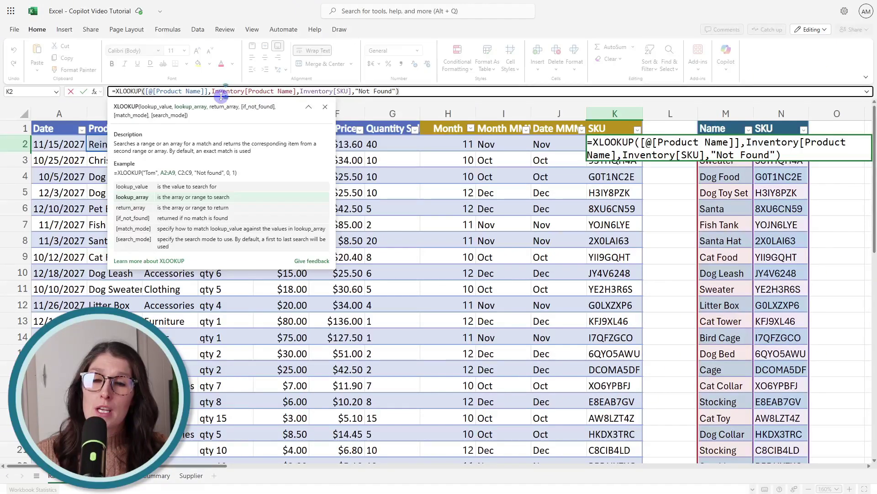
{"action": "left_click", "coordinate": [307, 91]}
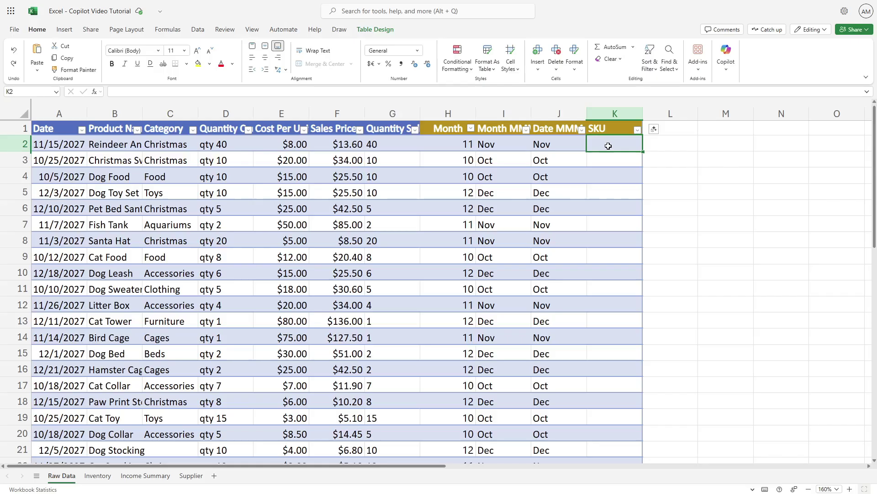
{"action": "left_click", "coordinate": [100, 477]}
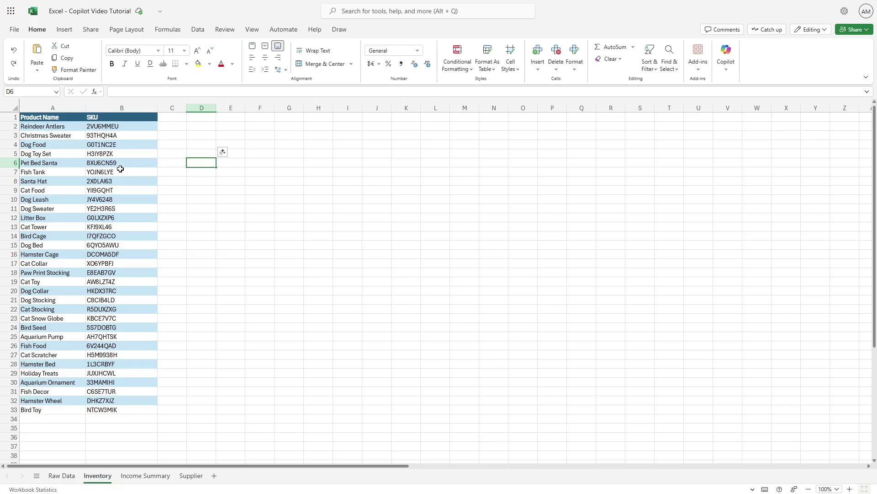
{"action": "left_click", "coordinate": [62, 478]}
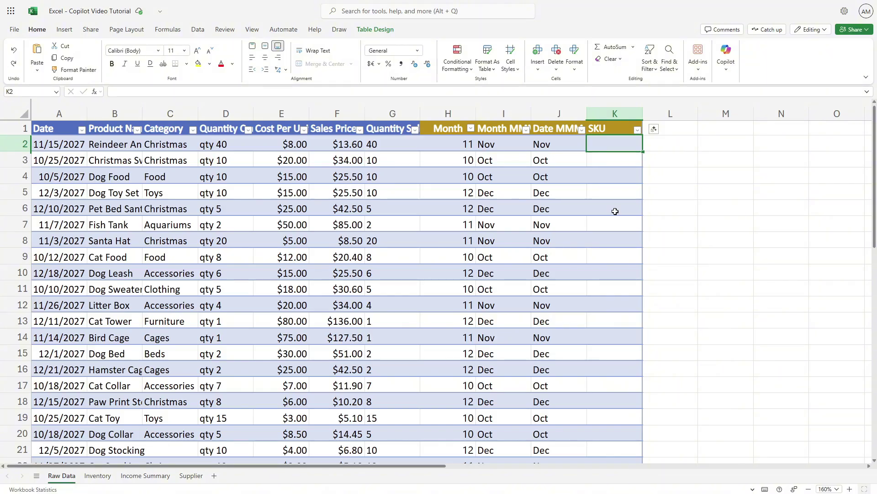
From K2, ask Copilot (Ctrl+,) for a formula looking up each product name's SKU from the inventory sheet.
{"action": "type", "text": "="}
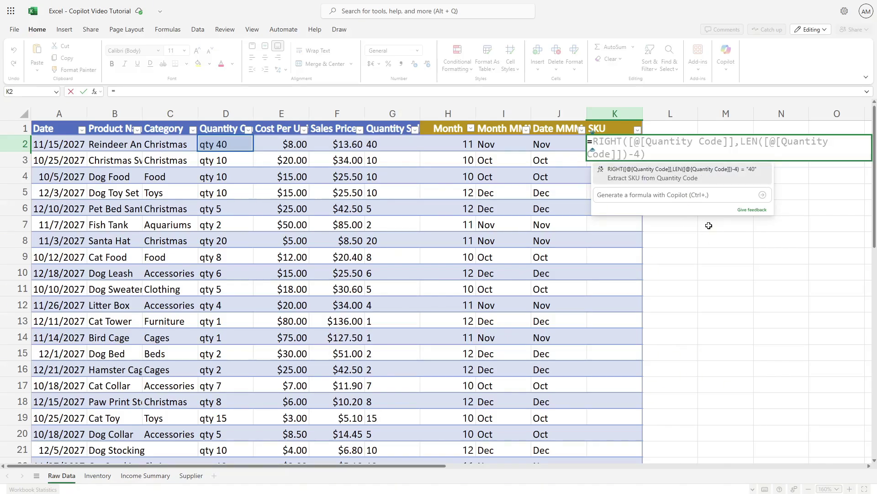
{"action": "key", "text": "ctrl+comma"}
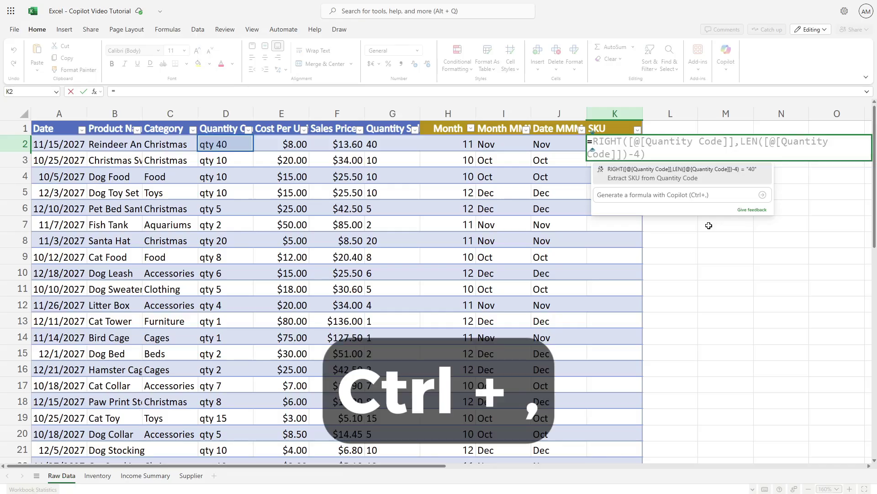
{"action": "type", "text": "Generate a formula that "}
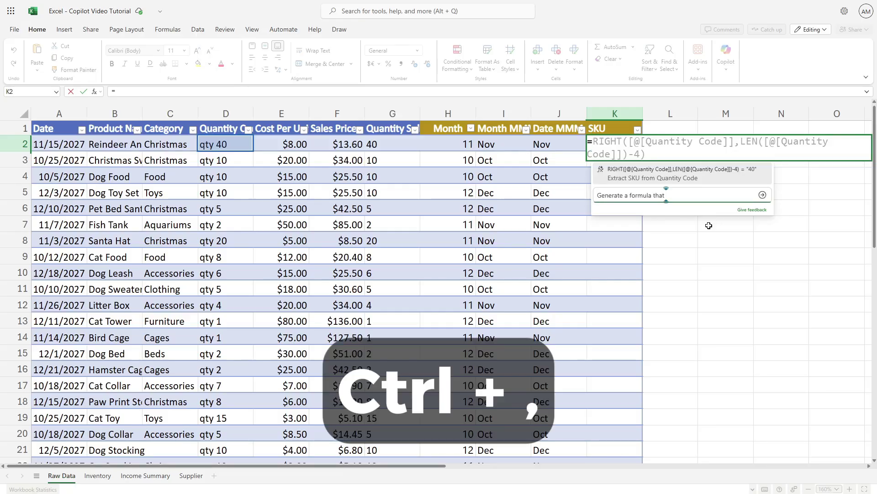
{"action": "type", "text": "lookup the product name's SKU from the inventory sheet"}
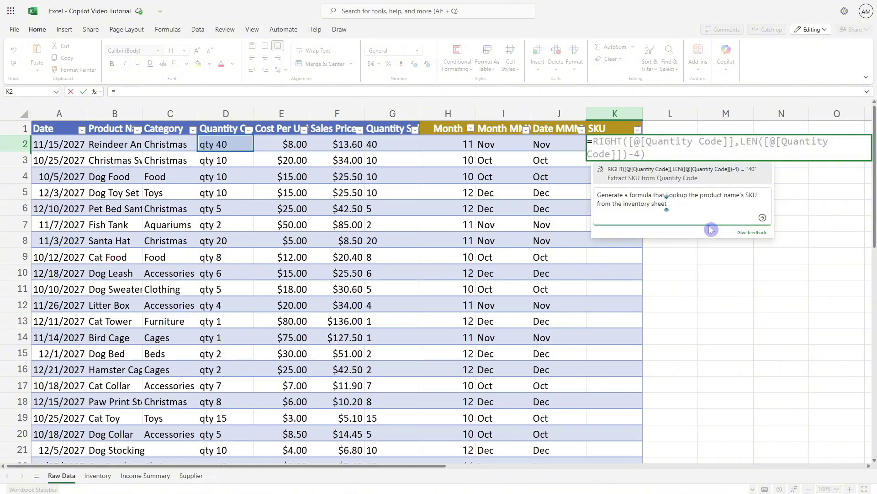
{"action": "key", "text": "Return"}
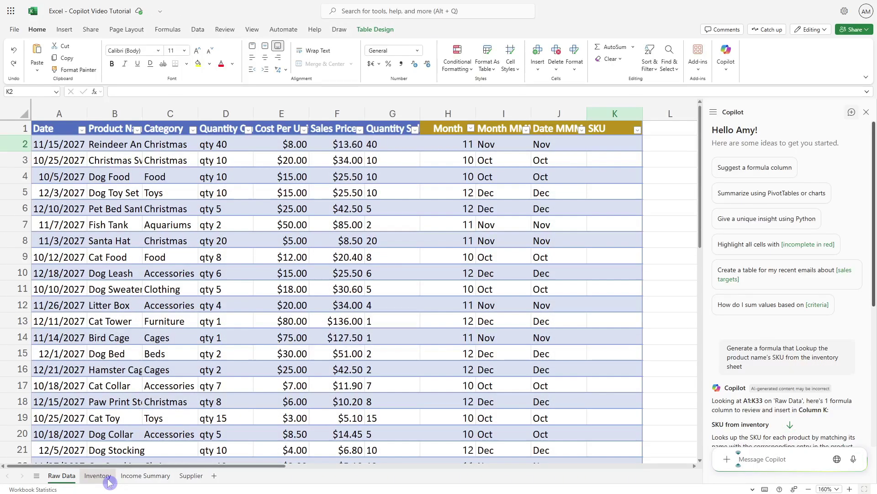
Read Copilot's XLOOKUP suggestion, then check the Cat Toy SKU at B19 on the Inventory sheet.
{"action": "scroll", "coordinate": [874, 311], "scroll_direction": "down", "scroll_amount": 5}
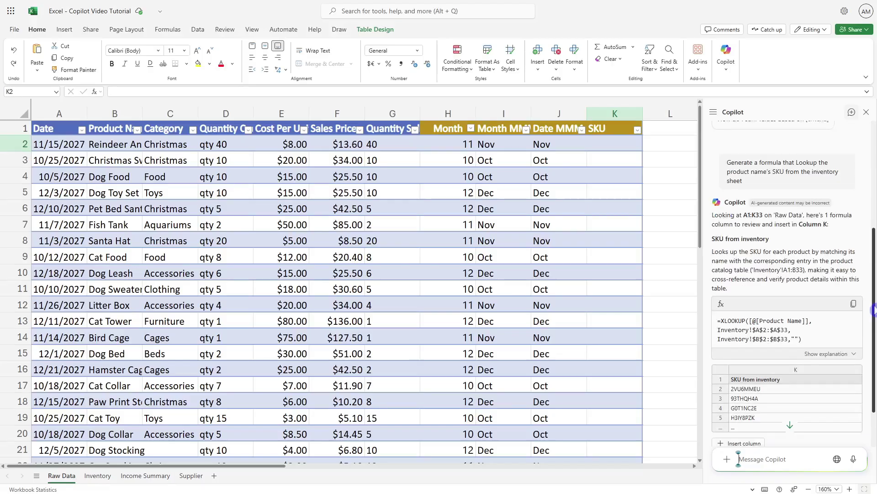
{"action": "scroll", "coordinate": [874, 311], "scroll_direction": "down", "scroll_amount": 2}
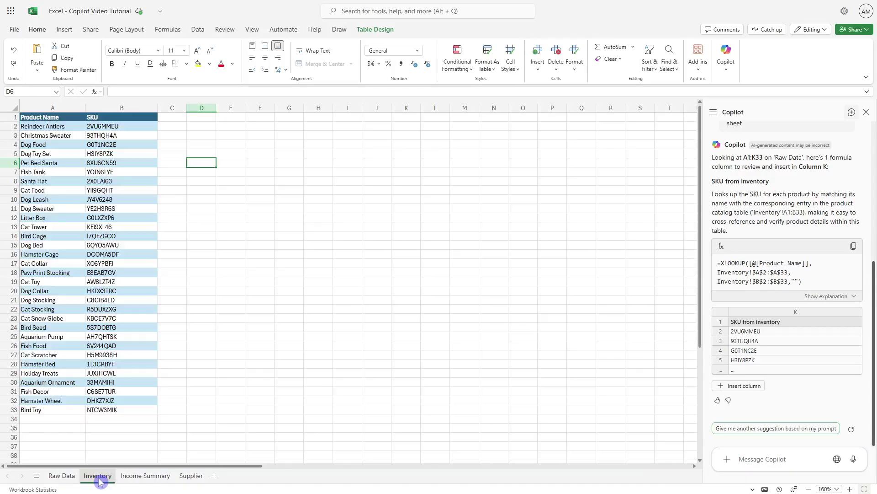
{"action": "left_click", "coordinate": [97, 475]}
{"action": "left_click", "coordinate": [120, 280]}
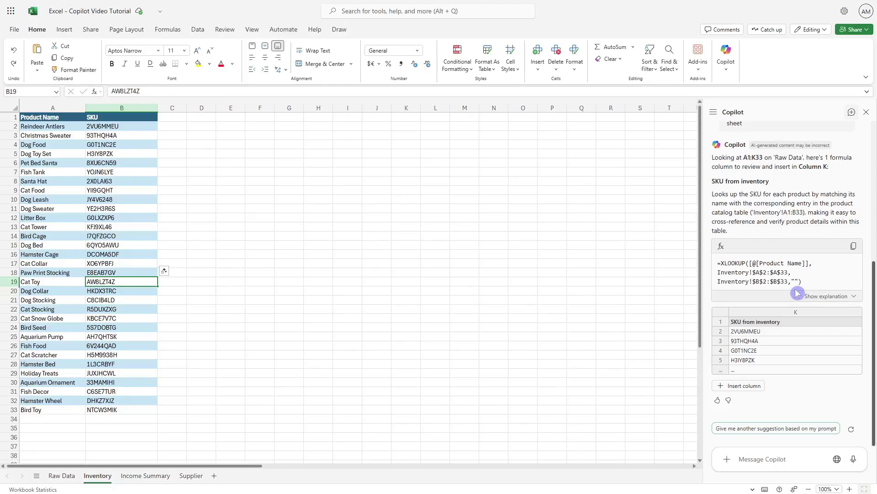
Back on Raw Data, show Copilot's explanation: match Product Name in Inventory, return SKU.
{"action": "left_click", "coordinate": [52, 477]}
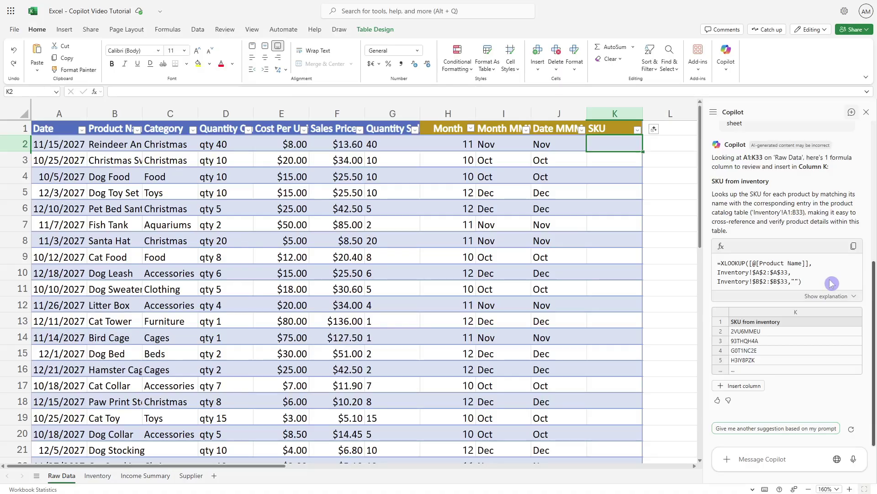
{"action": "left_click", "coordinate": [845, 300]}
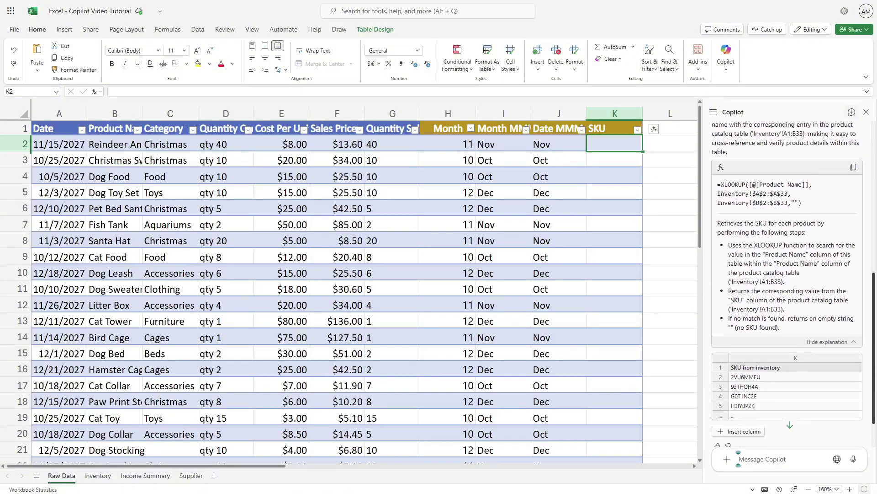
{"action": "scroll", "coordinate": [809, 266], "scroll_direction": "down", "scroll_amount": 1}
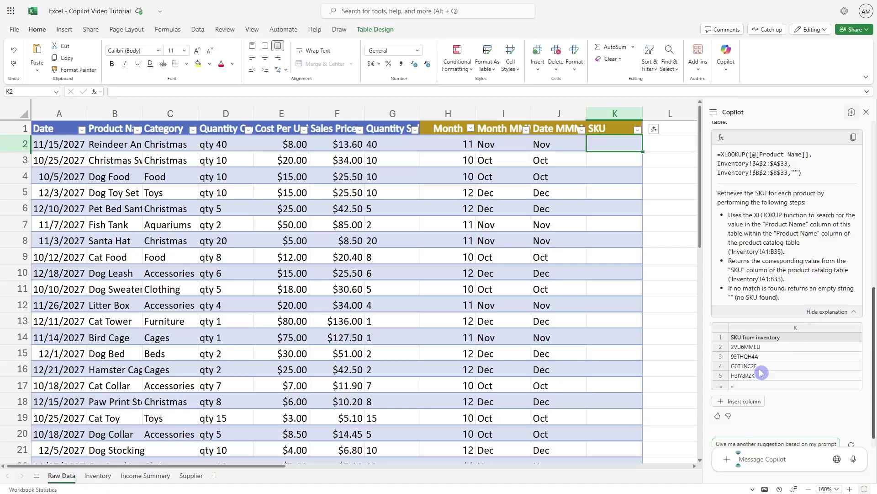
Insert Copilot's XLOOKUP results as the 'SKU from Inventory' column K.
{"action": "left_click", "coordinate": [754, 405]}
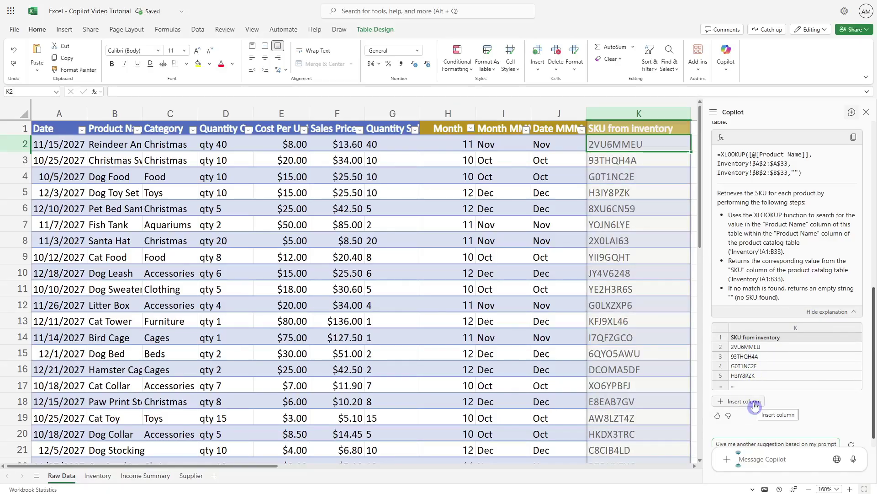
{"action": "left_click", "coordinate": [754, 405]}
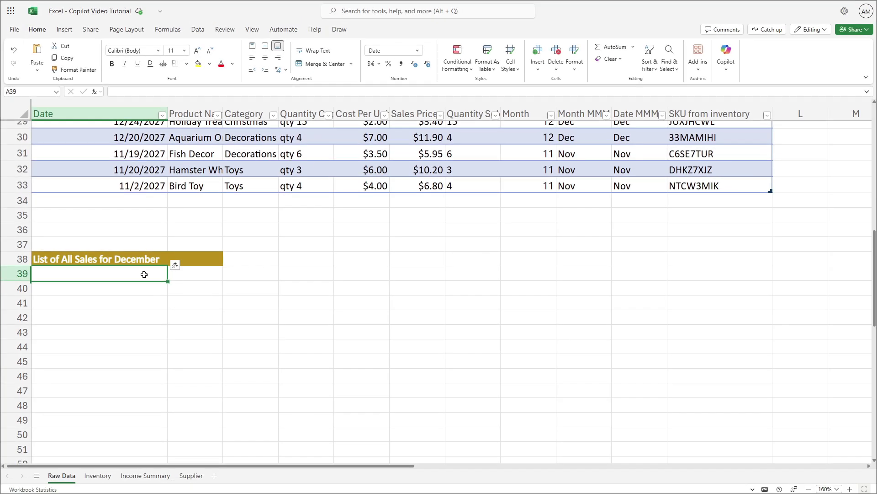
Accept Copilot's FILTER formula for December sales and select the 'List of All Sales for December' title.
{"action": "type", "text": "="}
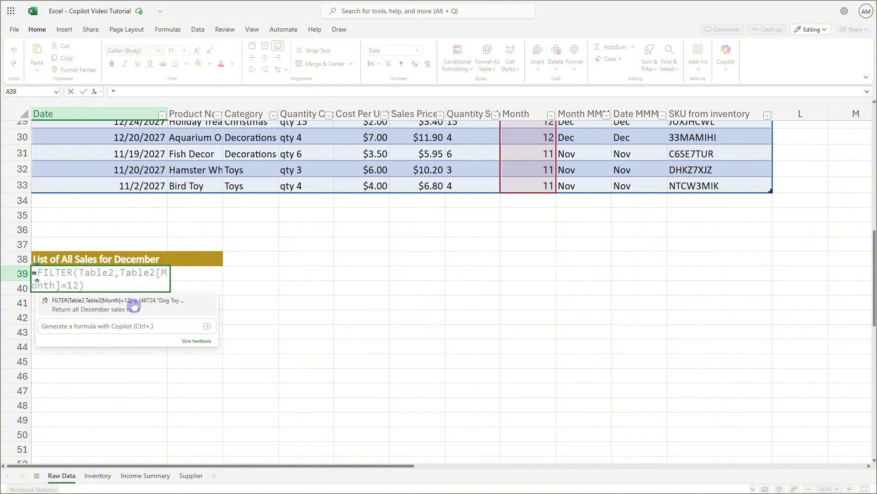
{"action": "left_click", "coordinate": [160, 309]}
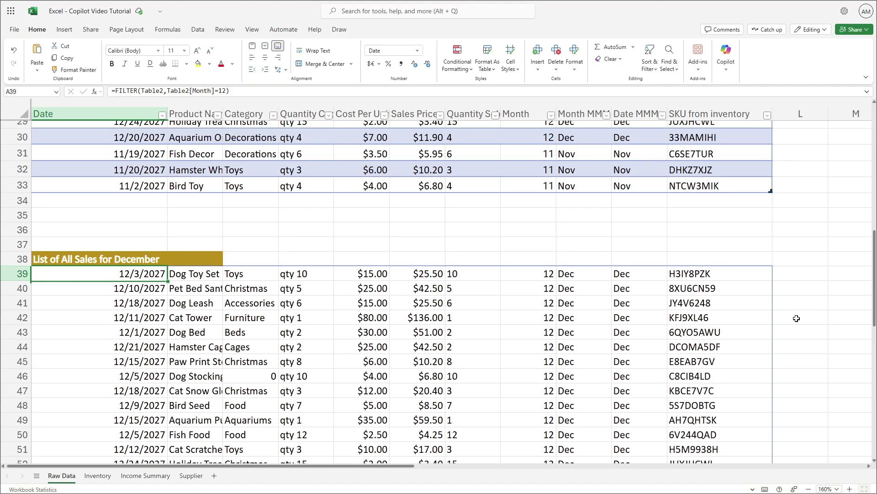
{"action": "scroll", "coordinate": [783, 325], "scroll_direction": "down", "scroll_amount": 2}
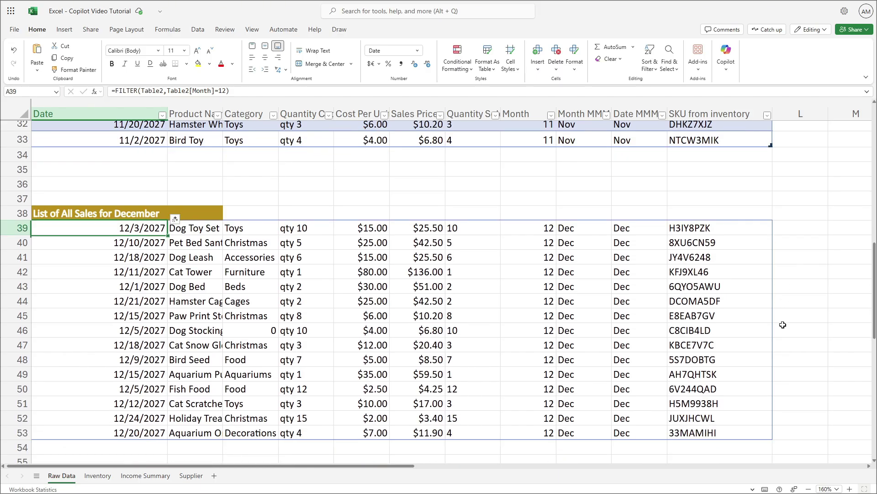
{"action": "left_click", "coordinate": [213, 214]}
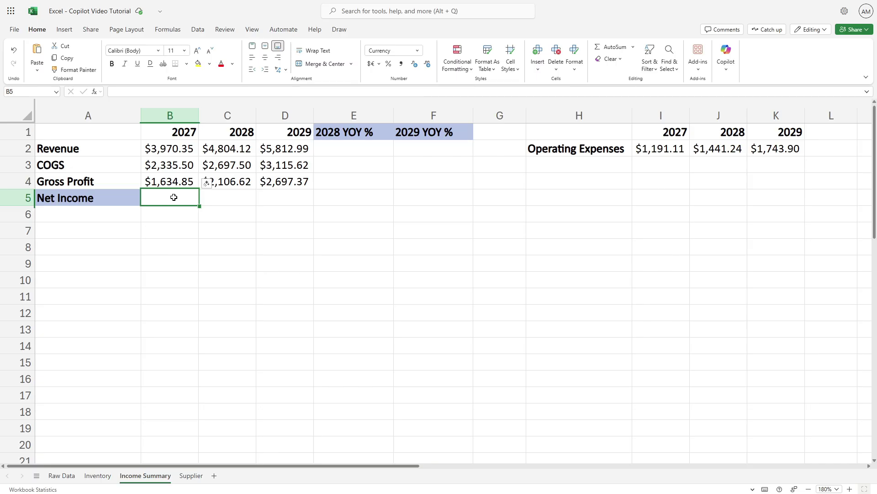
Enter Net Income =B2-B3-I2 in B5 and fill it across to D5 for 2028 and 2029.
{"action": "type", "text": "="}
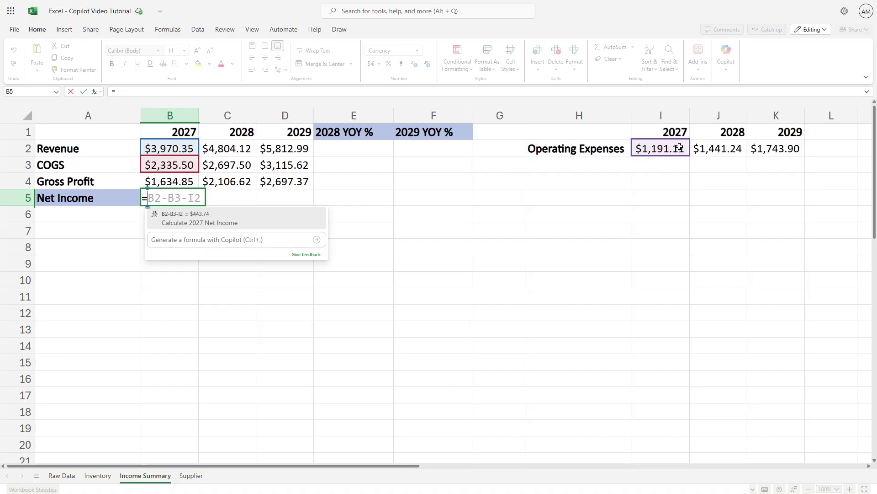
{"action": "left_click", "coordinate": [204, 222]}
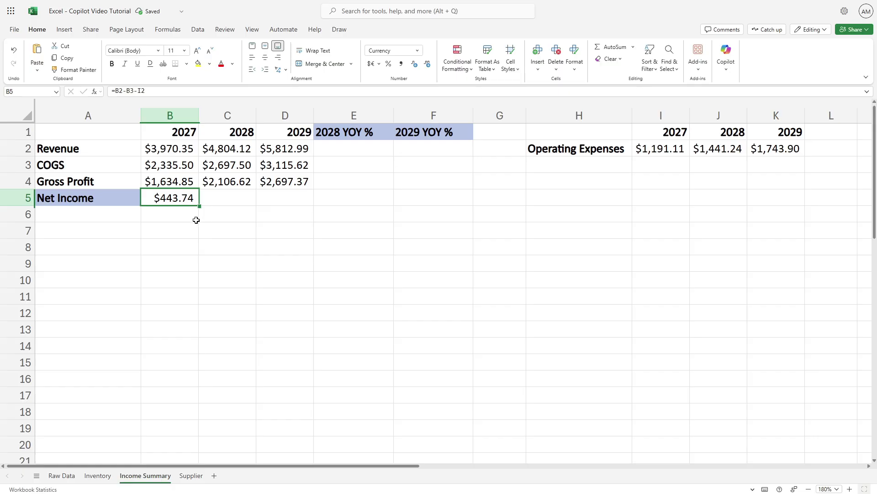
{"action": "left_click", "coordinate": [199, 207]}
{"action": "left_click_drag", "start_coordinate": [199, 206], "coordinate": [286, 203]}
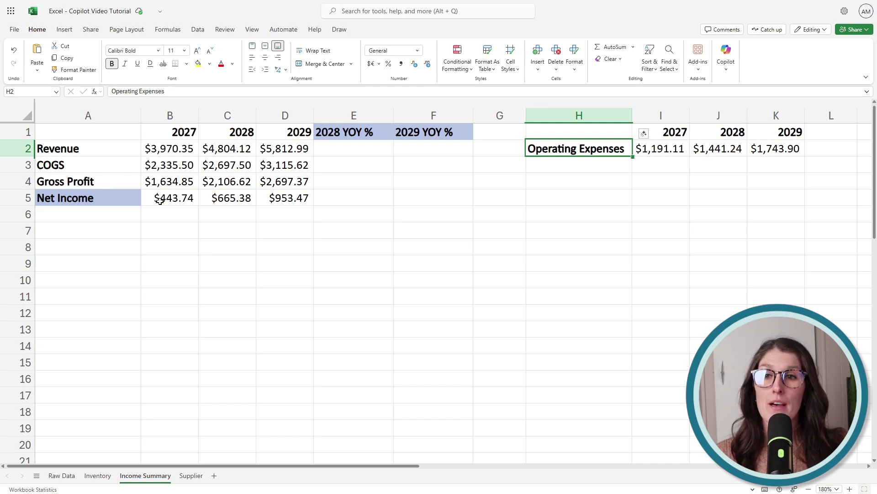
{"action": "left_click_drag", "start_coordinate": [82, 128], "coordinate": [287, 195]}
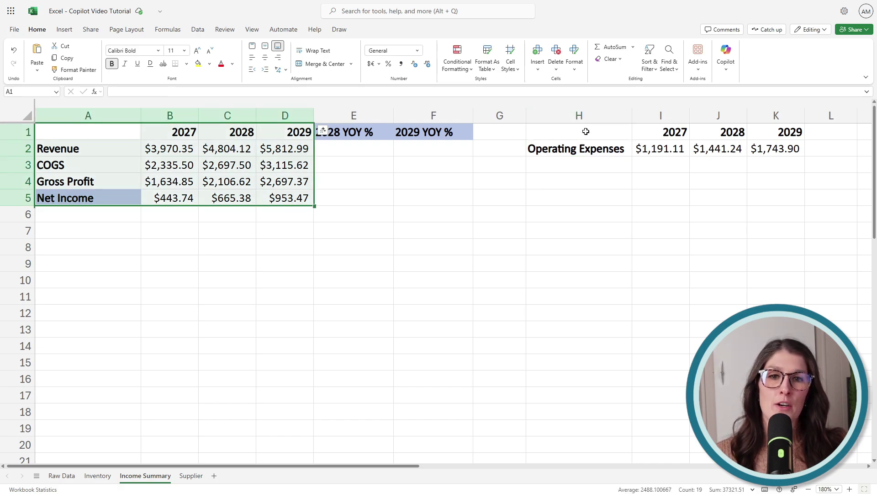
{"action": "left_click_drag", "start_coordinate": [539, 131], "coordinate": [812, 163]}
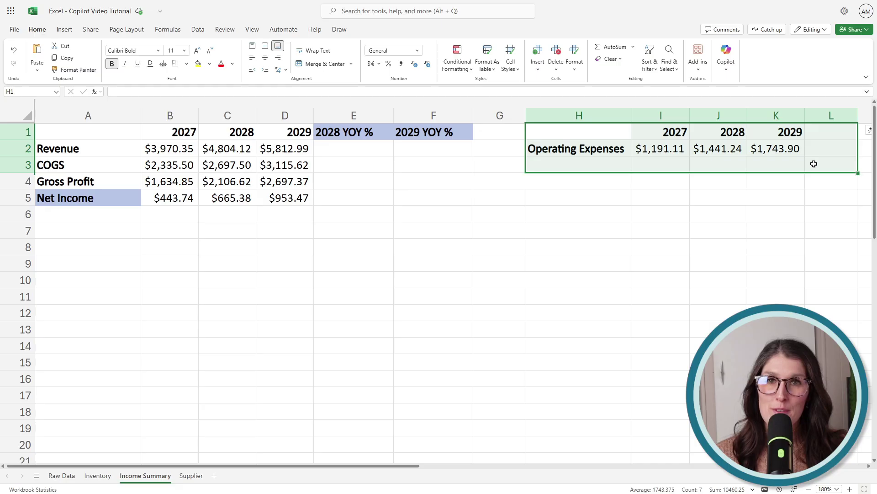
{"action": "left_click_drag", "start_coordinate": [668, 133], "coordinate": [754, 135]}
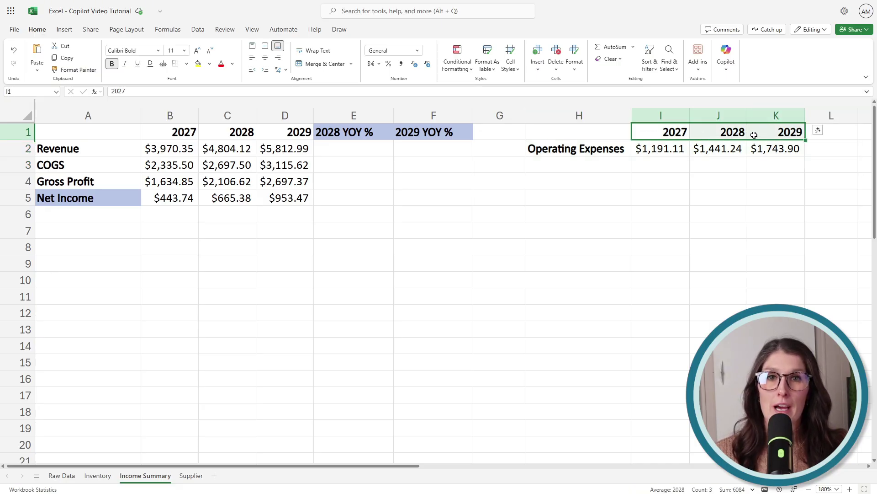
{"action": "left_click", "coordinate": [614, 152]}
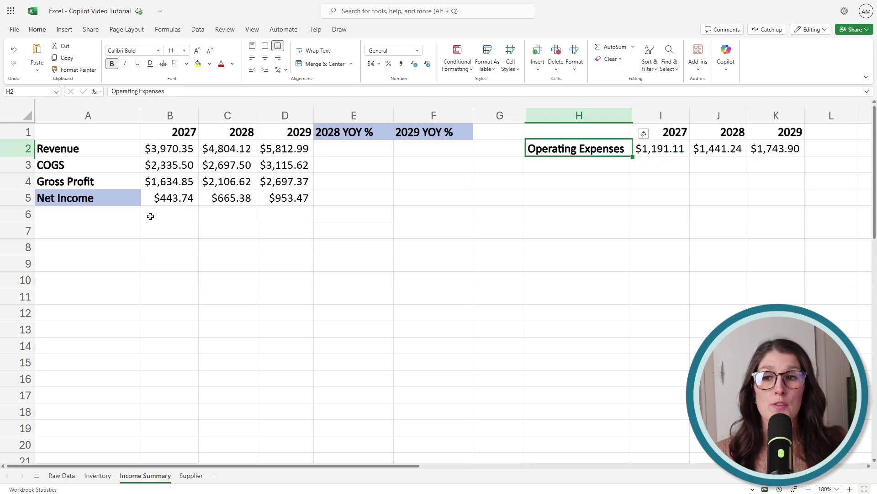
{"action": "left_click", "coordinate": [129, 198]}
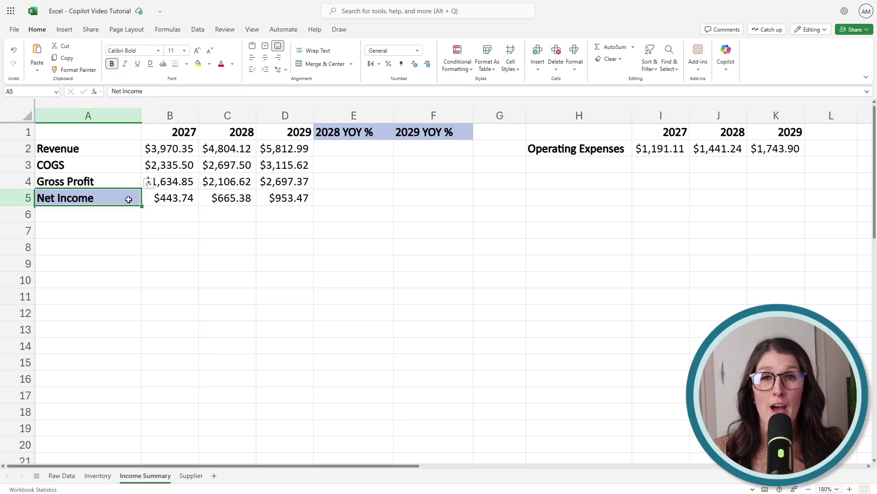
{"action": "left_click", "coordinate": [111, 156]}
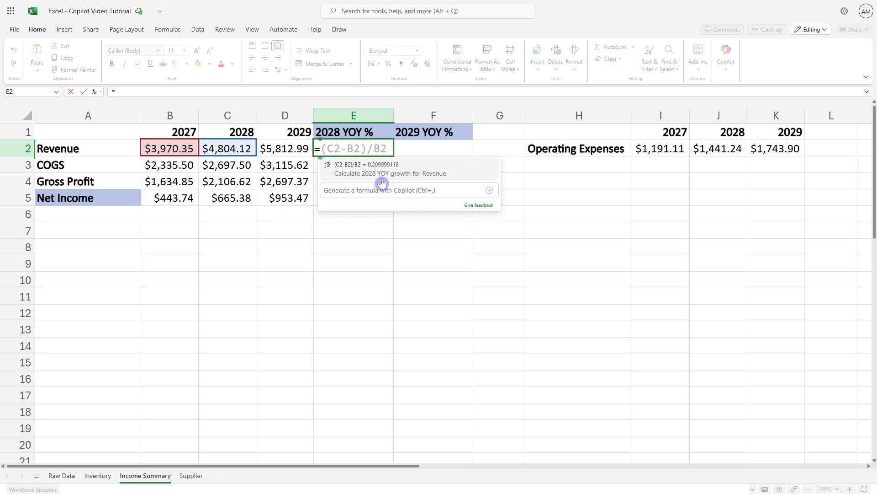
Accept the =(C2-B2)/B2 YOY growth formula, fill it through 2029 and row 5, format as percent.
{"action": "left_click", "coordinate": [410, 170]}
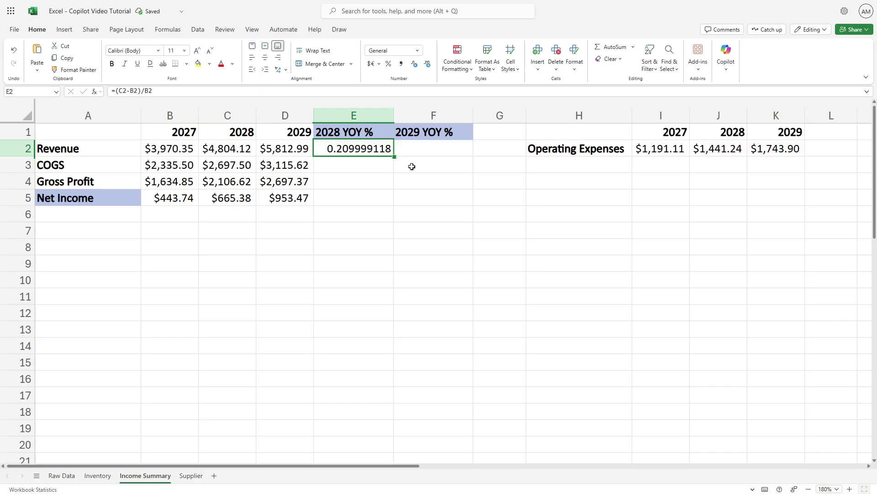
{"action": "left_click", "coordinate": [412, 166]}
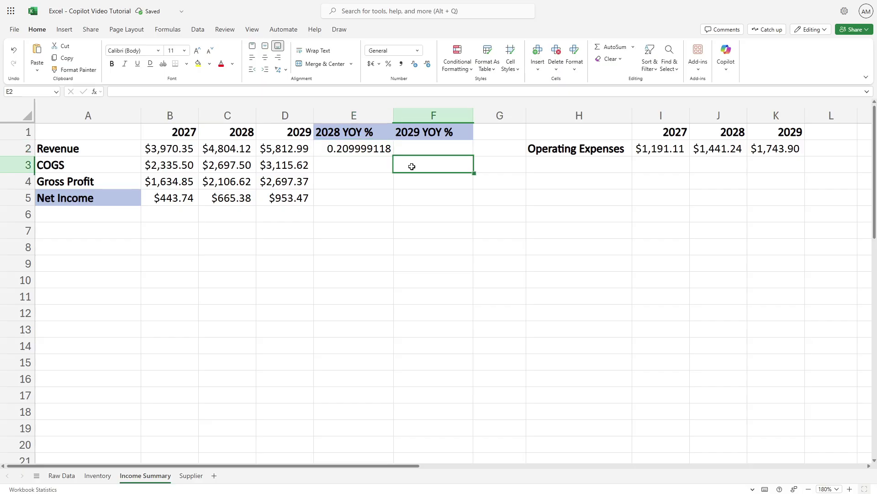
{"action": "left_click", "coordinate": [369, 151]}
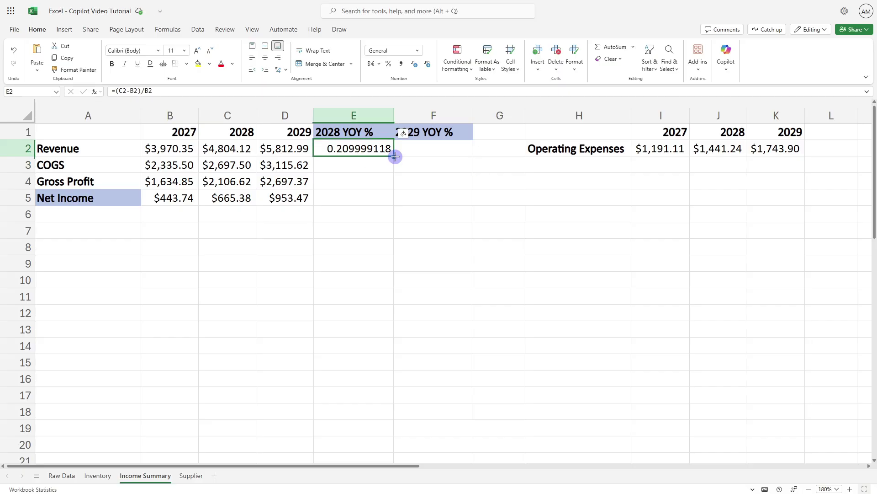
{"action": "left_click_drag", "start_coordinate": [395, 156], "coordinate": [466, 199]}
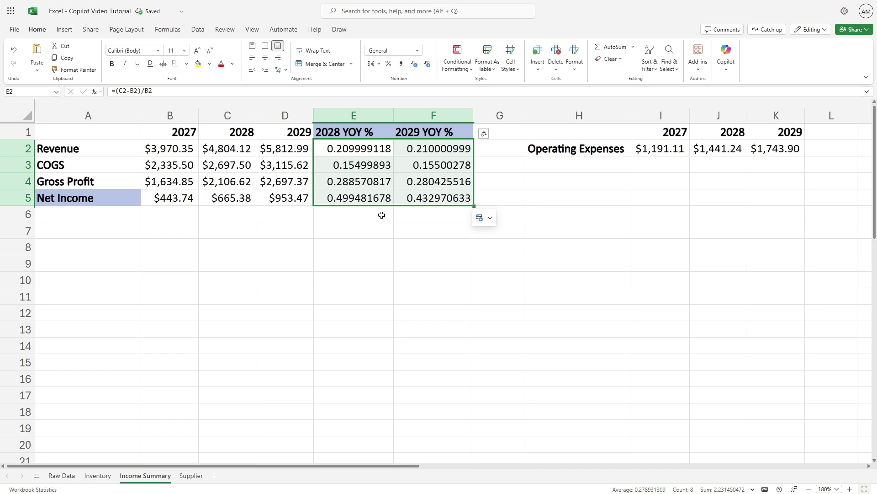
{"action": "left_click", "coordinate": [390, 66]}
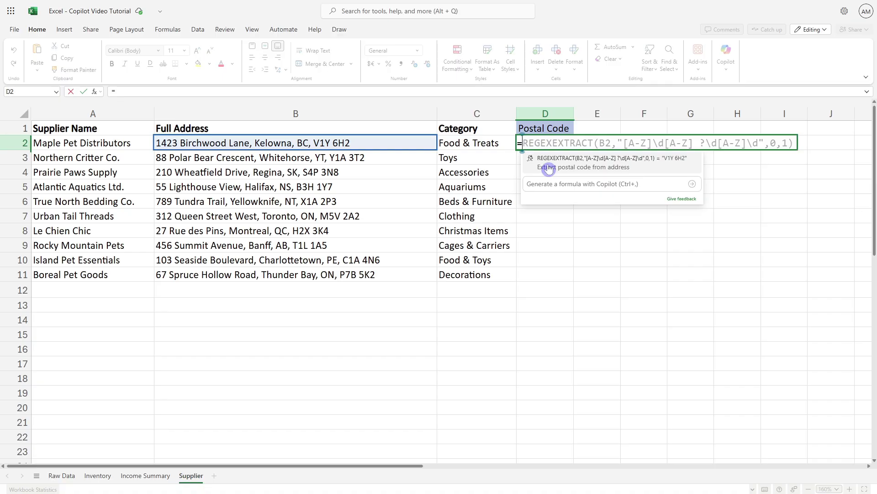
Accept Copilot's REGEXEXTRACT postal code formula in D2 and fill it down to D11.
{"action": "left_click", "coordinate": [548, 169]}
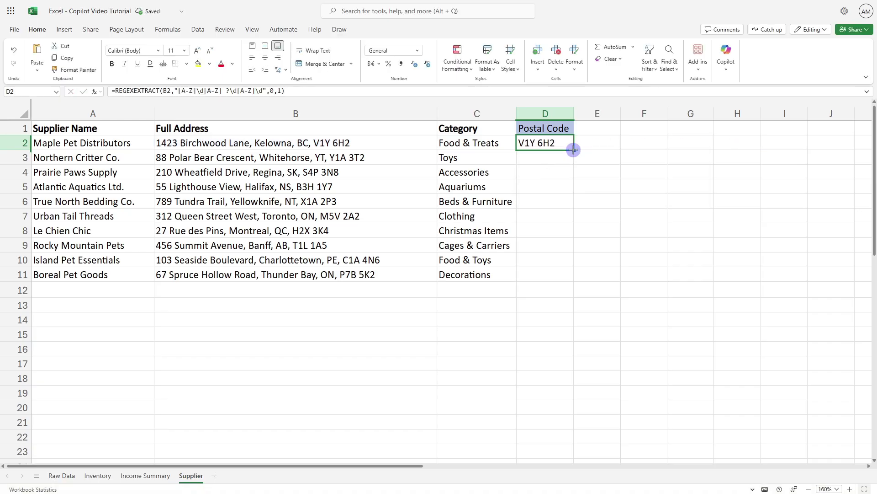
{"action": "left_click_drag", "start_coordinate": [574, 150], "coordinate": [561, 276]}
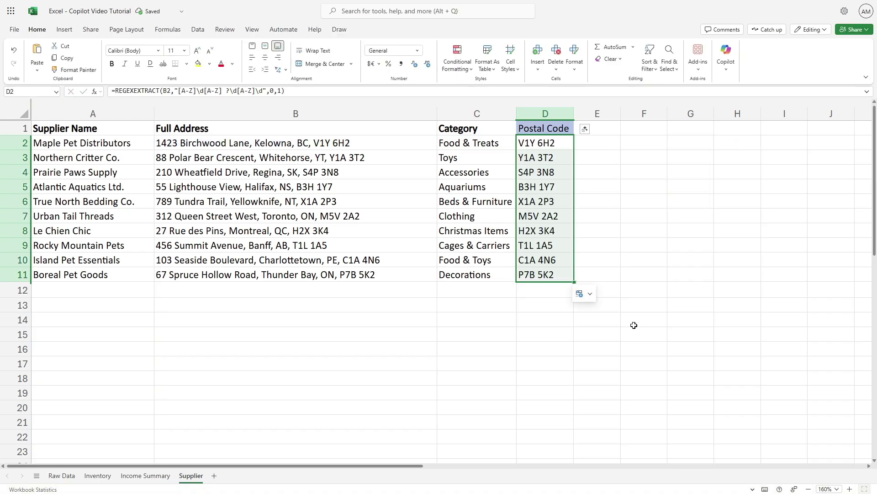